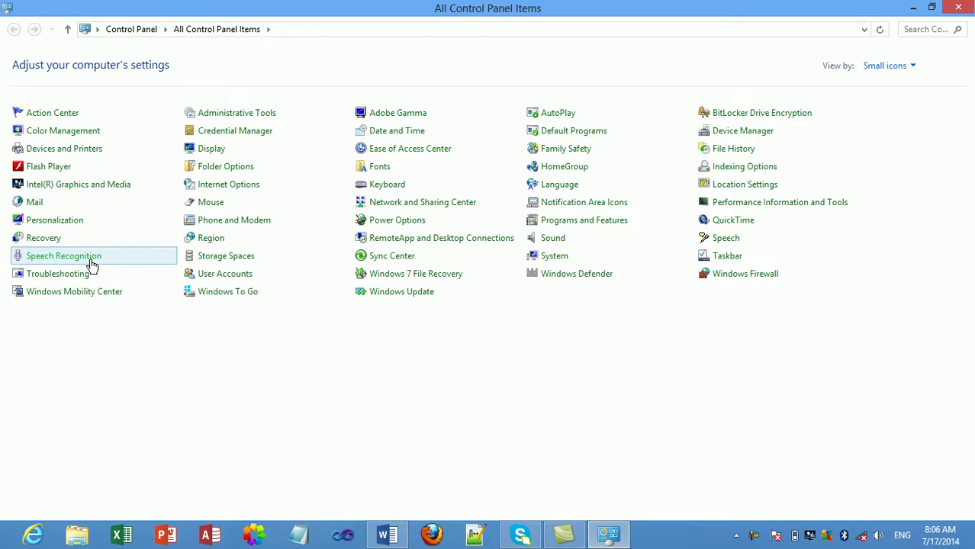
# Step: Open the Speech Recognition settings and start the Speech Recognition setup, continuing past its welcome page
pyautogui.click(90, 264)
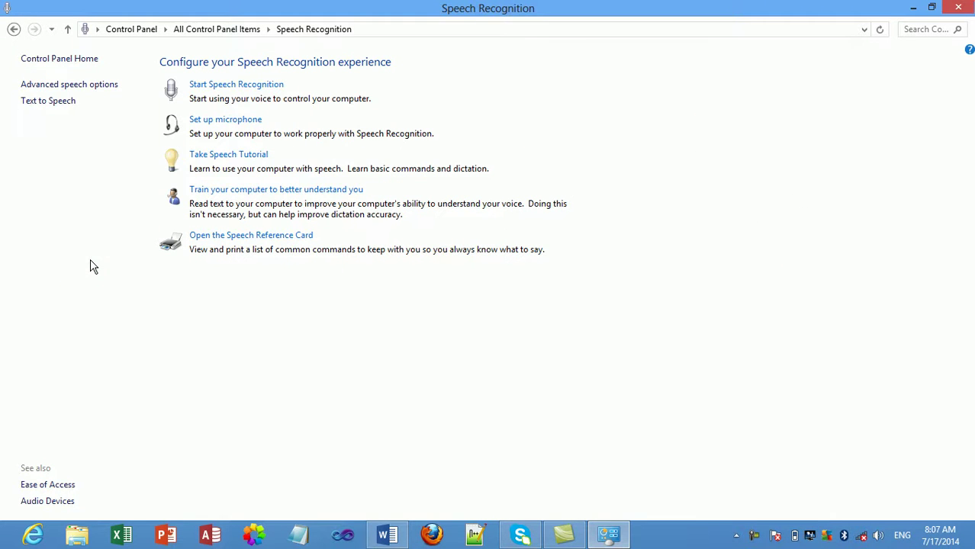
pyautogui.click(230, 86)
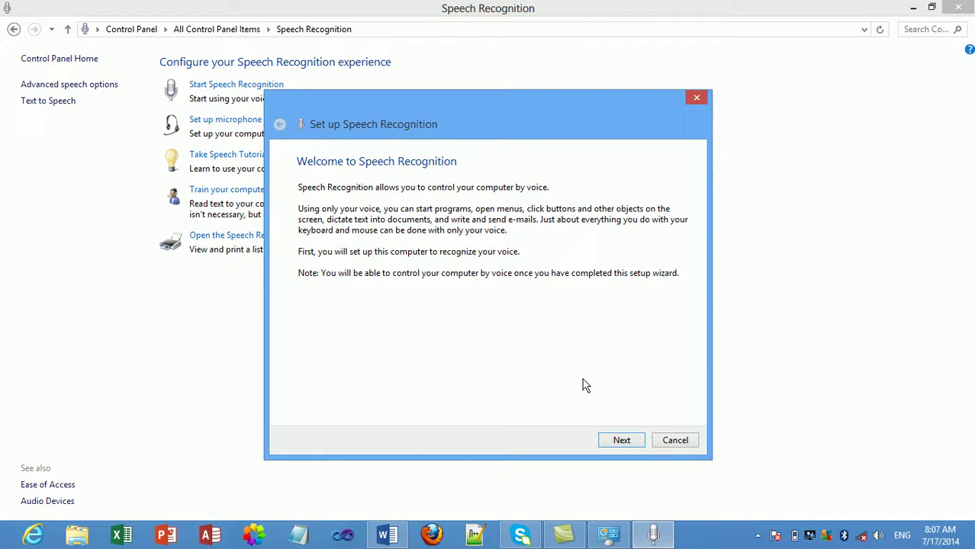
pyautogui.click(619, 441)
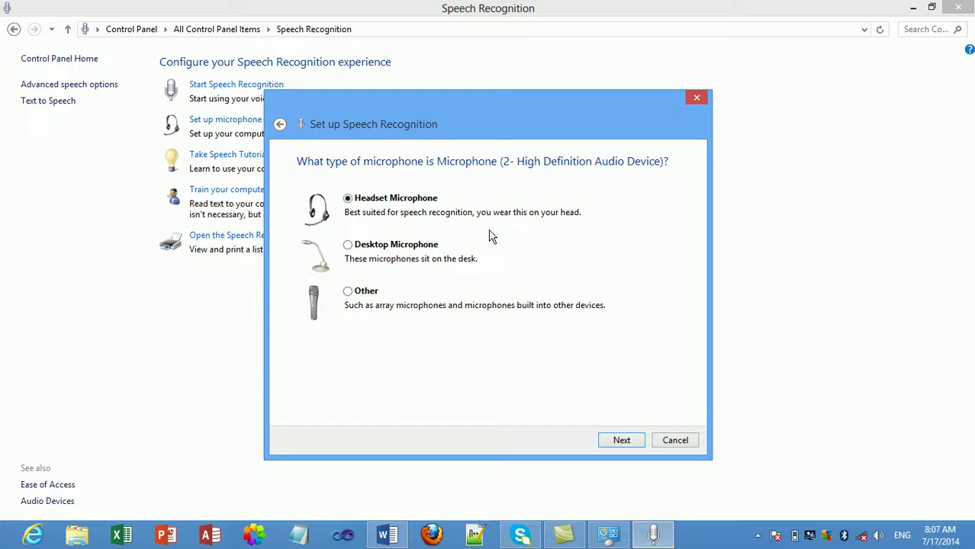
# Step: Set up the microphone as a Headset Microphone, going through the placement advice and the read-aloud volume check
pyautogui.click(618, 443)
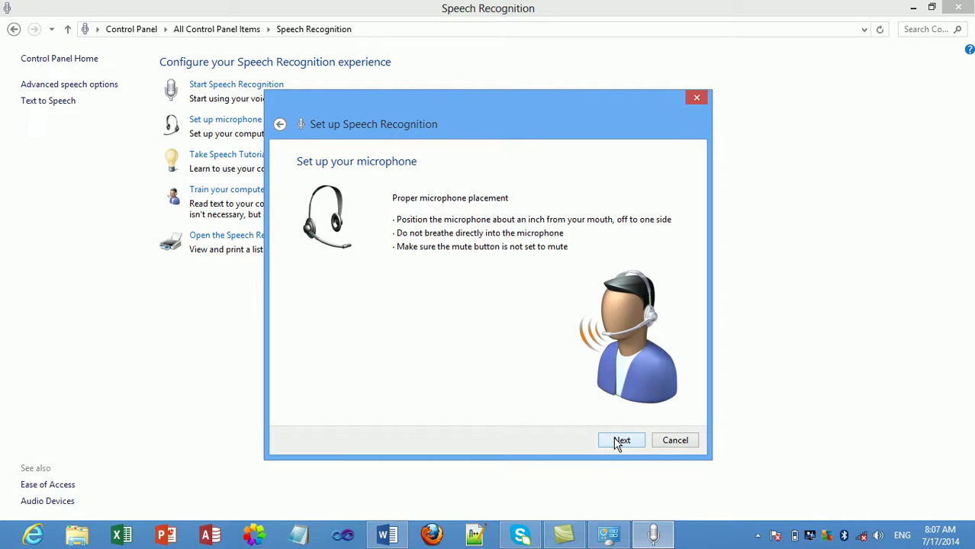
pyautogui.click(620, 441)
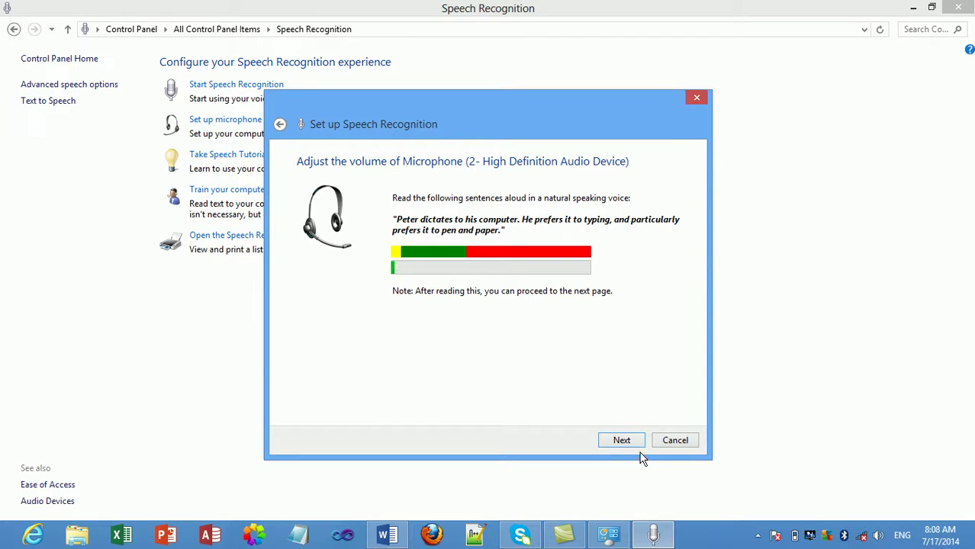
pyautogui.click(622, 441)
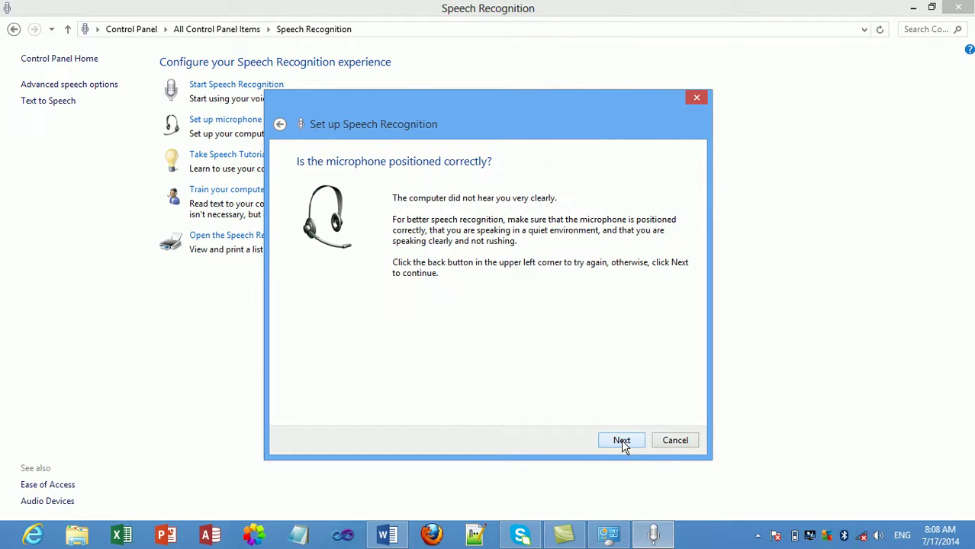
pyautogui.click(621, 441)
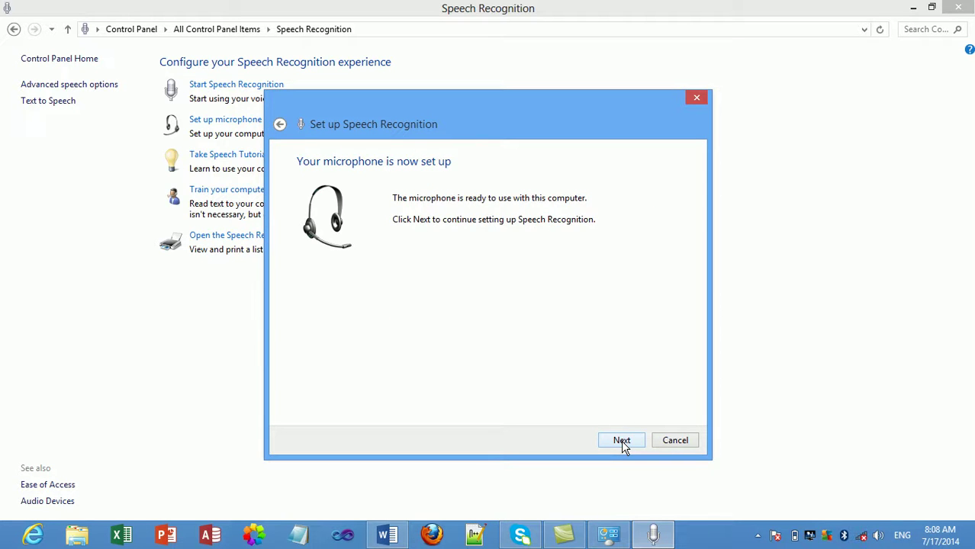
pyautogui.click(622, 441)
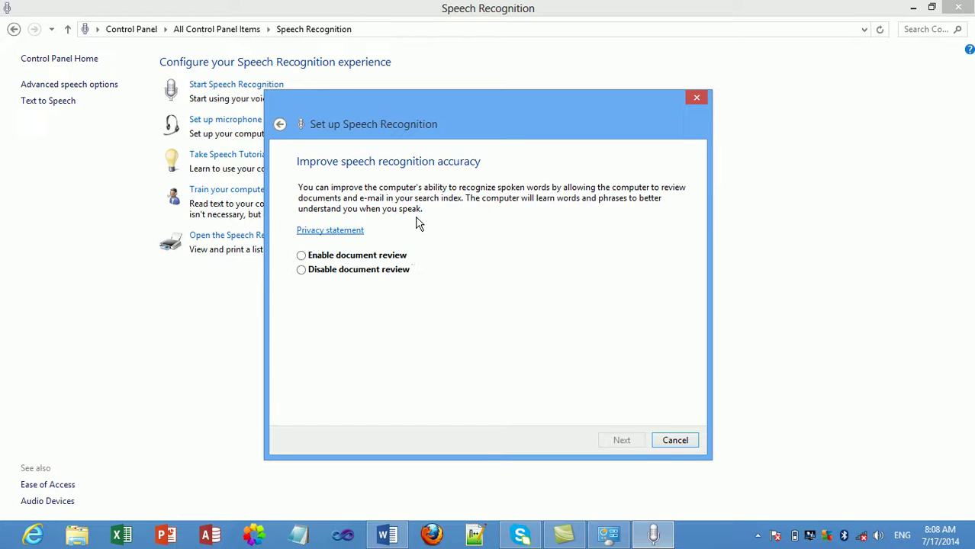
# Step: Enable document review for better recognition accuracy and accept manual activation mode
pyautogui.click(396, 256)
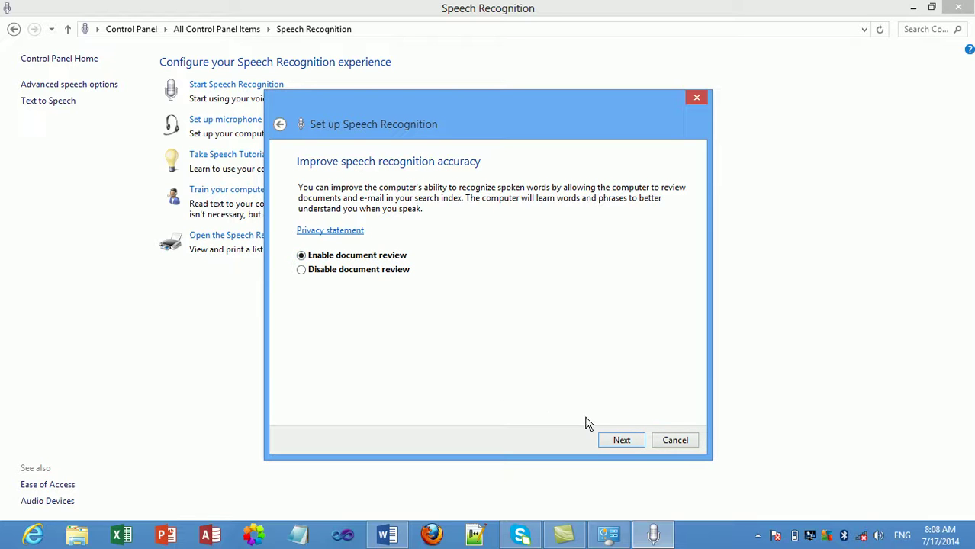
pyautogui.click(620, 440)
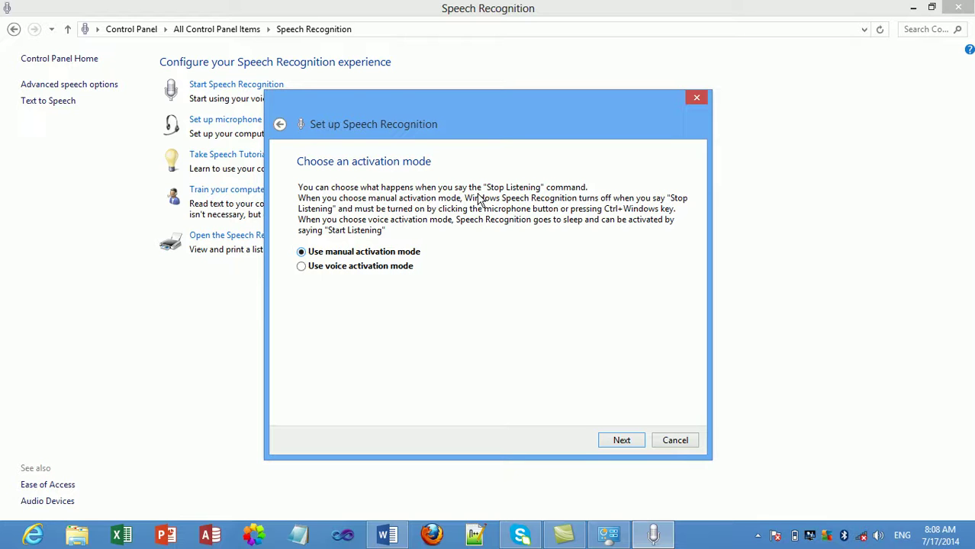
pyautogui.click(621, 441)
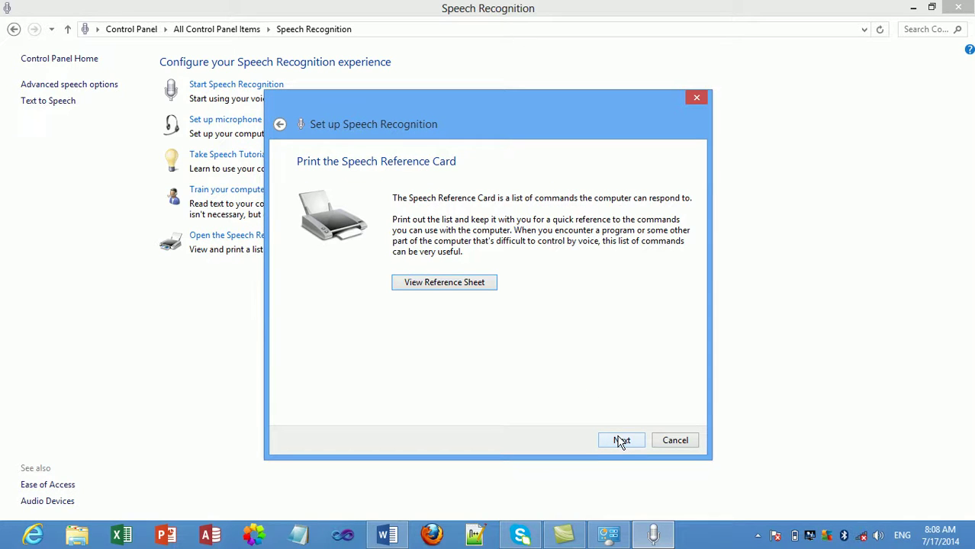
# Step: Keep Speech Recognition set to run at startup and finish the setup without taking the tutorial
pyautogui.click(621, 441)
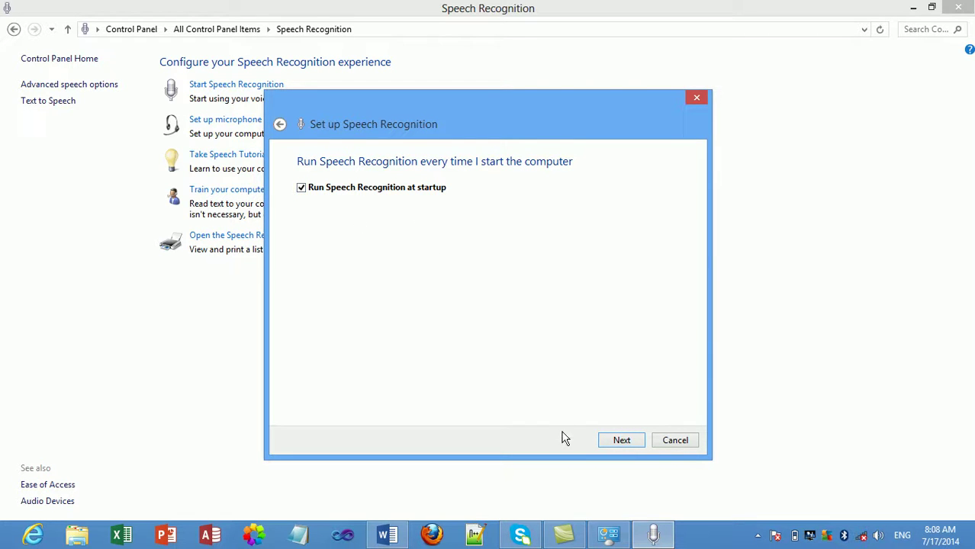
pyautogui.click(622, 441)
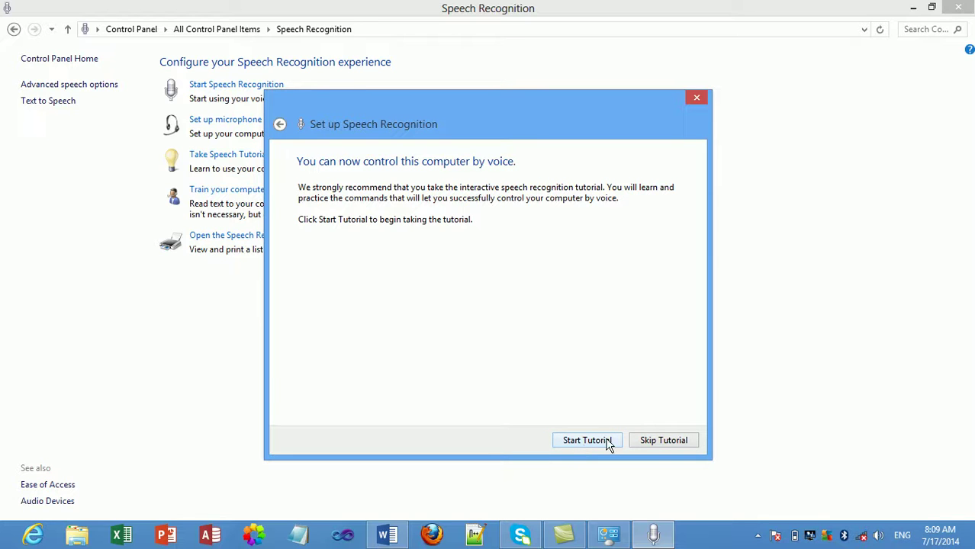
pyautogui.click(638, 443)
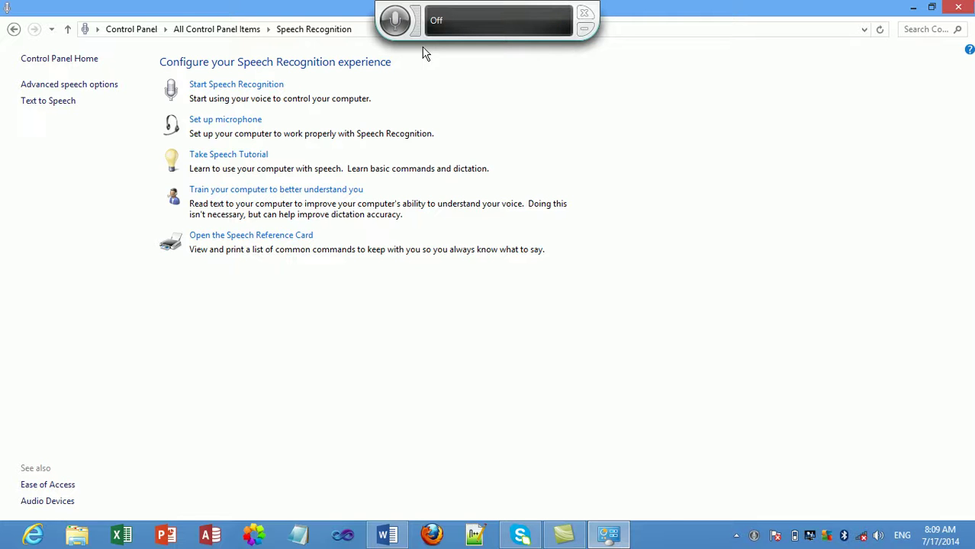
pyautogui.moveTo(974, 0)
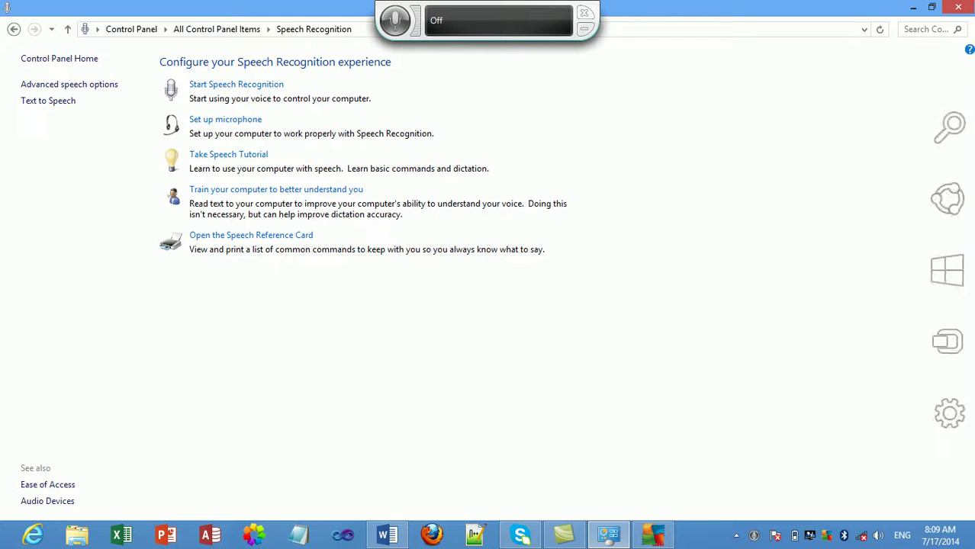
pyautogui.click(963, 125)
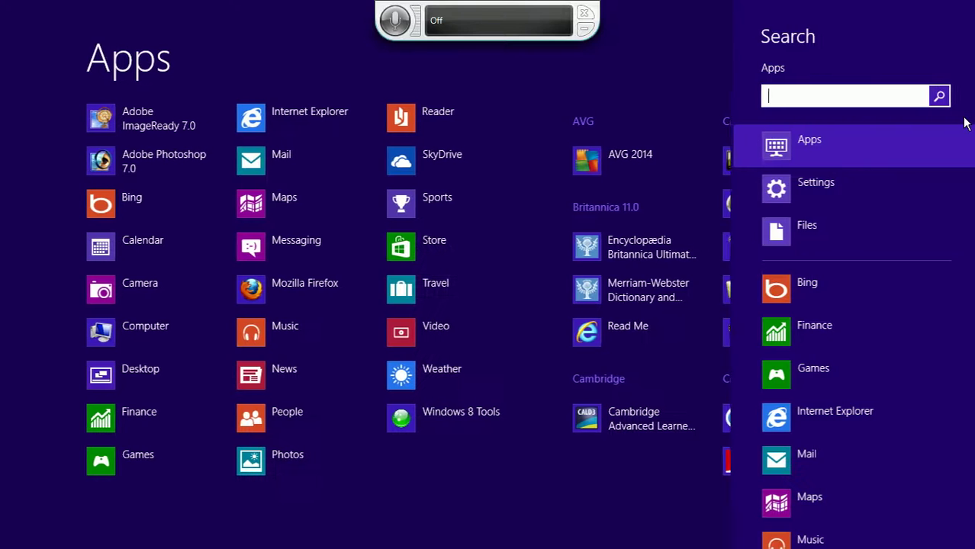
pyautogui.write('note')
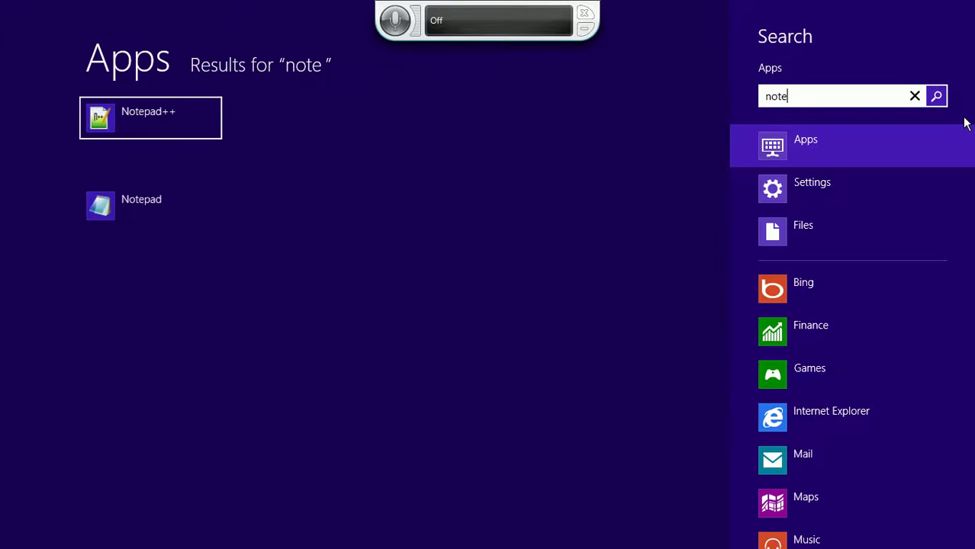
pyautogui.write('pad')
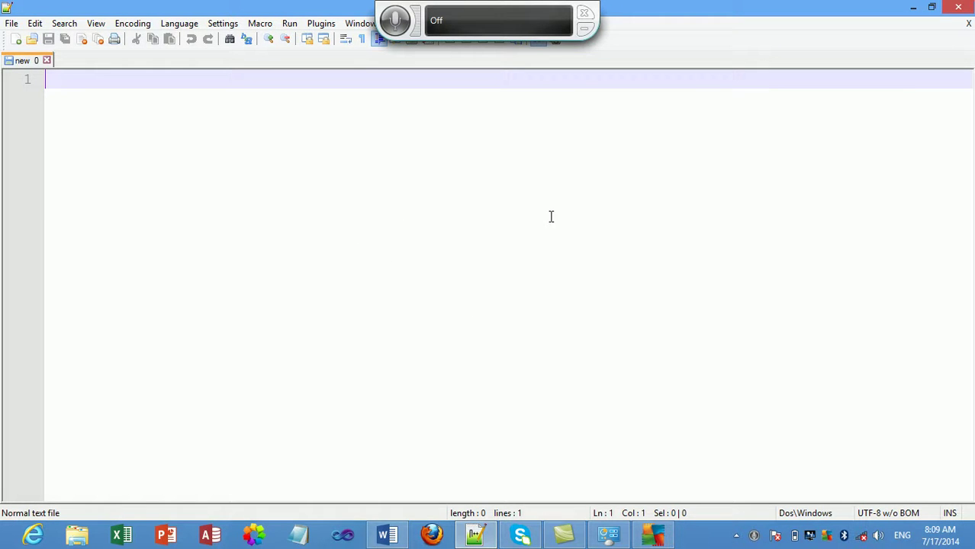
pyautogui.click(956, 6)
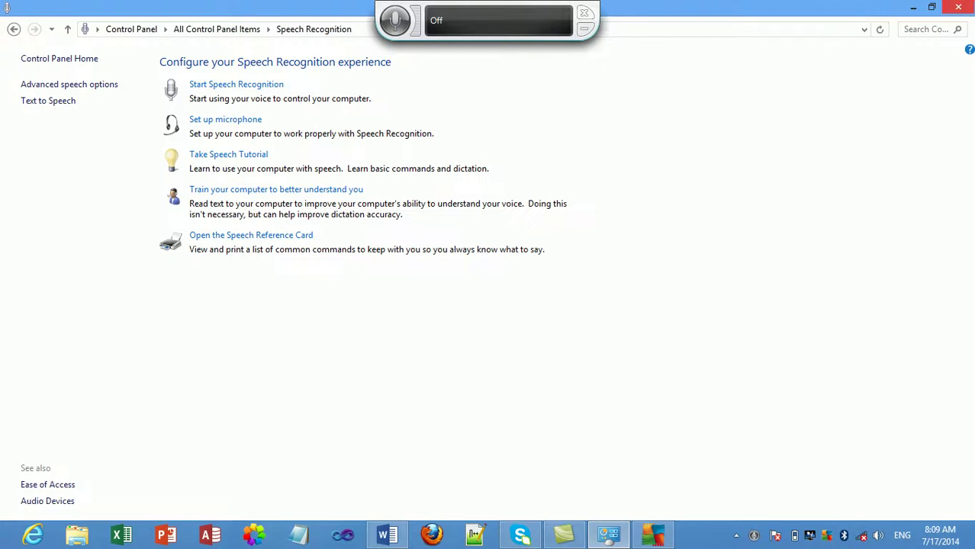
# Step: Search the apps for "note", open Notepad and enter the line "this is a very good boy"
pyautogui.click(946, 134)
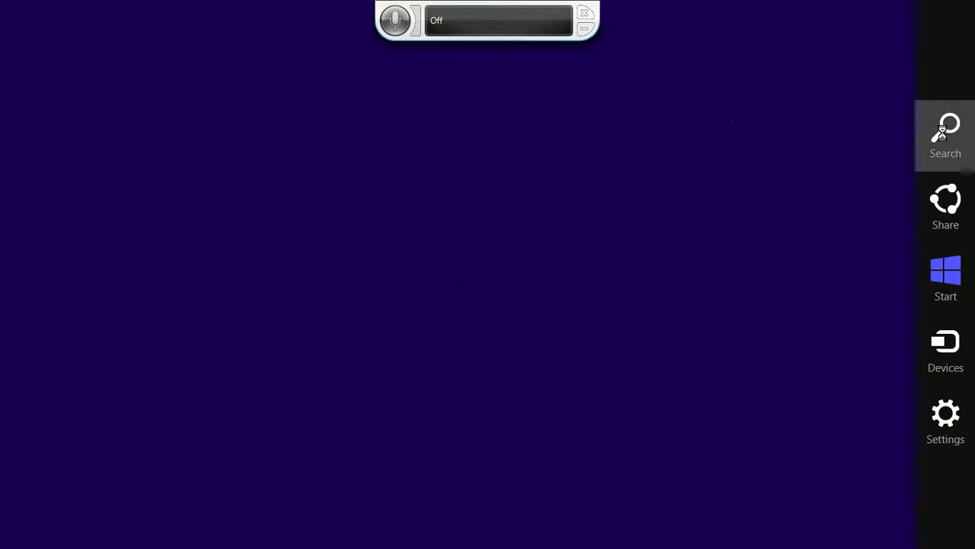
pyautogui.write('note')
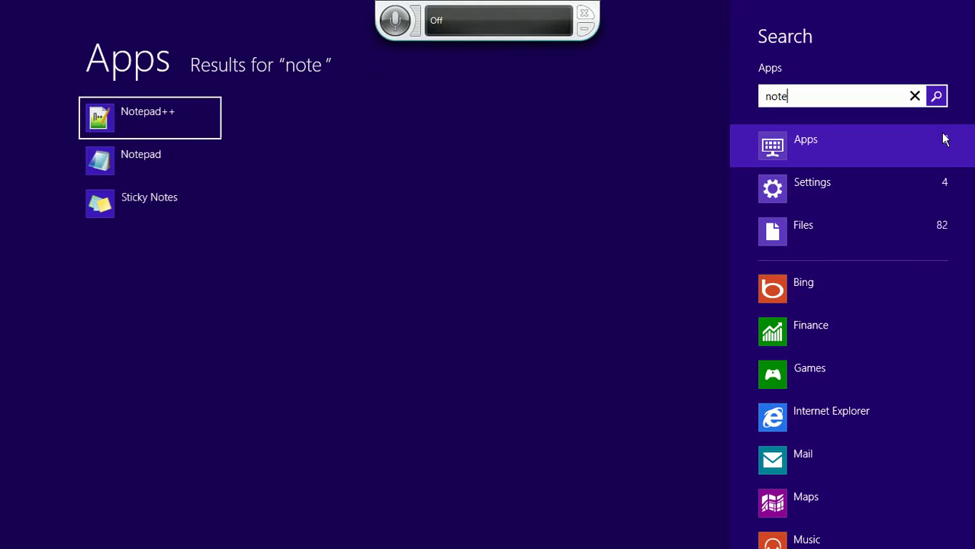
pyautogui.click(197, 163)
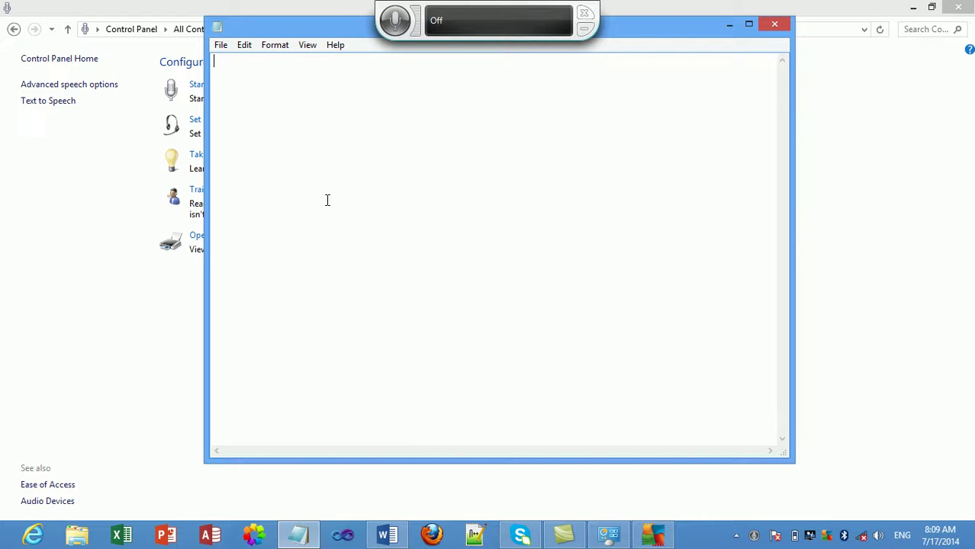
pyautogui.write('this is a very good boy')
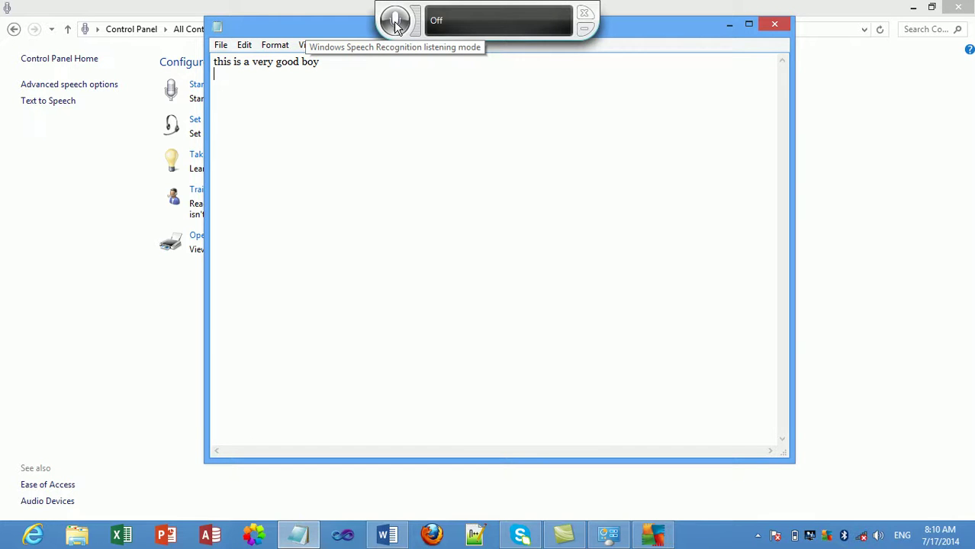
# Step: Dictate a second line in Notepad using speech recognition, stop listening and highlight both lines of text
pyautogui.click(396, 23)
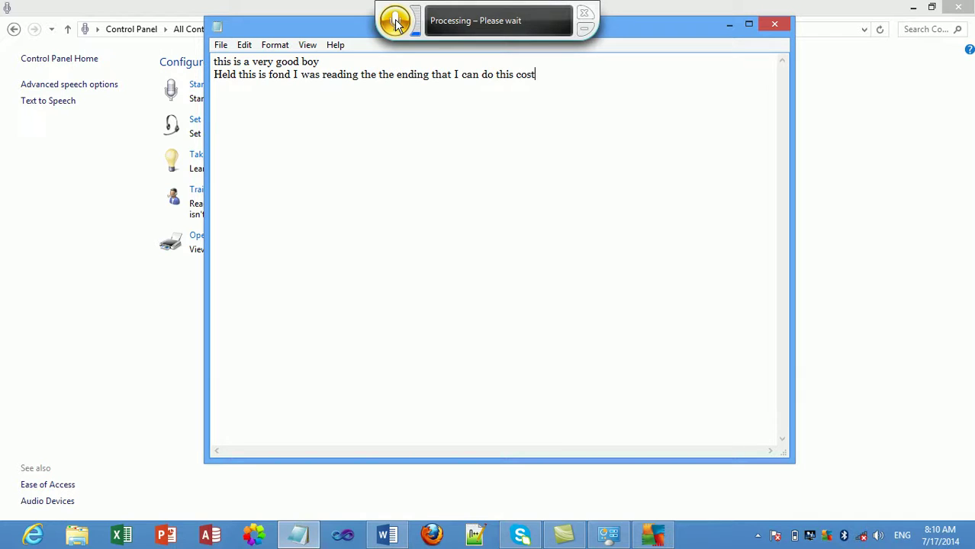
pyautogui.click(395, 23)
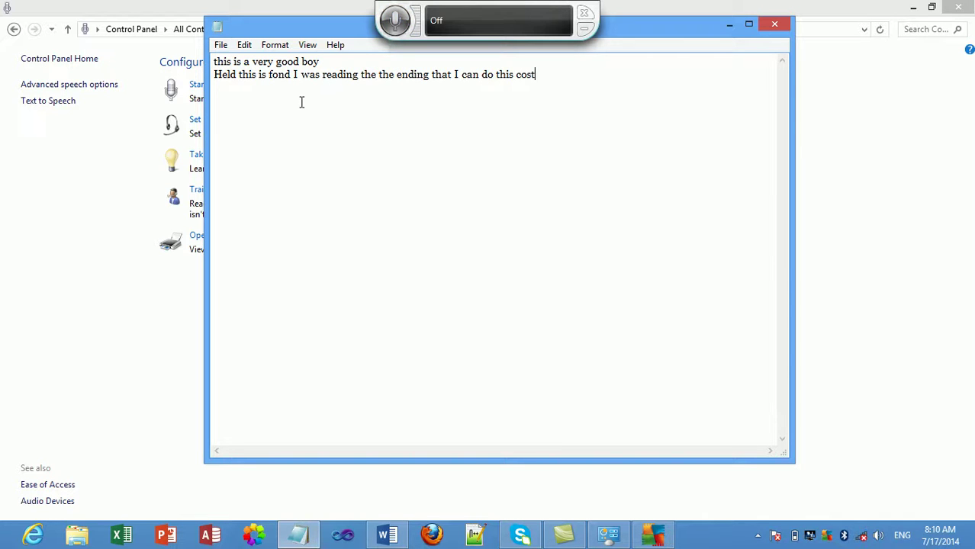
pyautogui.moveTo(222, 77)
pyautogui.mouseDown()
pyautogui.moveTo(322, 64)
pyautogui.moveTo(457, 115)
pyautogui.moveTo(541, 88)
pyautogui.moveTo(414, 113)
pyautogui.moveTo(278, 76)
pyautogui.moveTo(213, 74)
pyautogui.mouseUp()
pyautogui.click(540, 74)
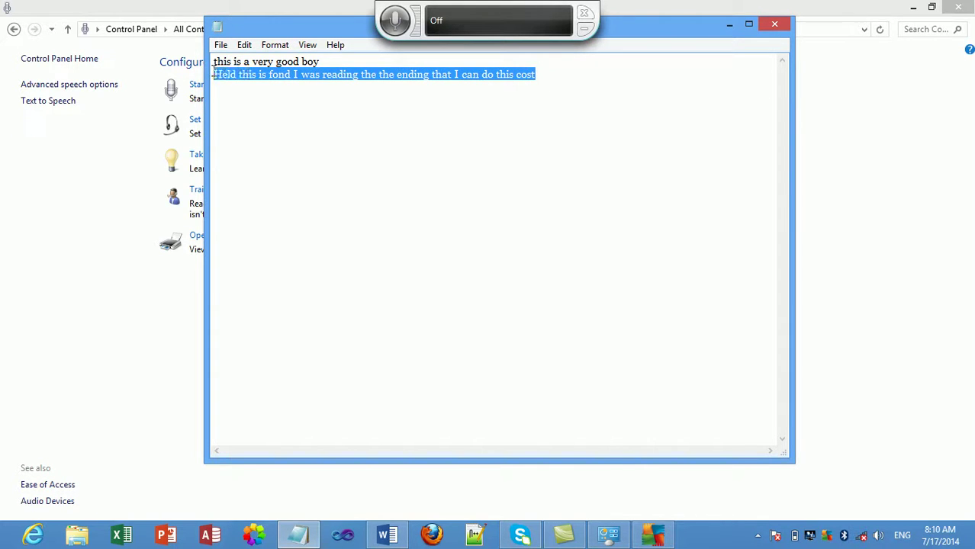
pyautogui.click(381, 70)
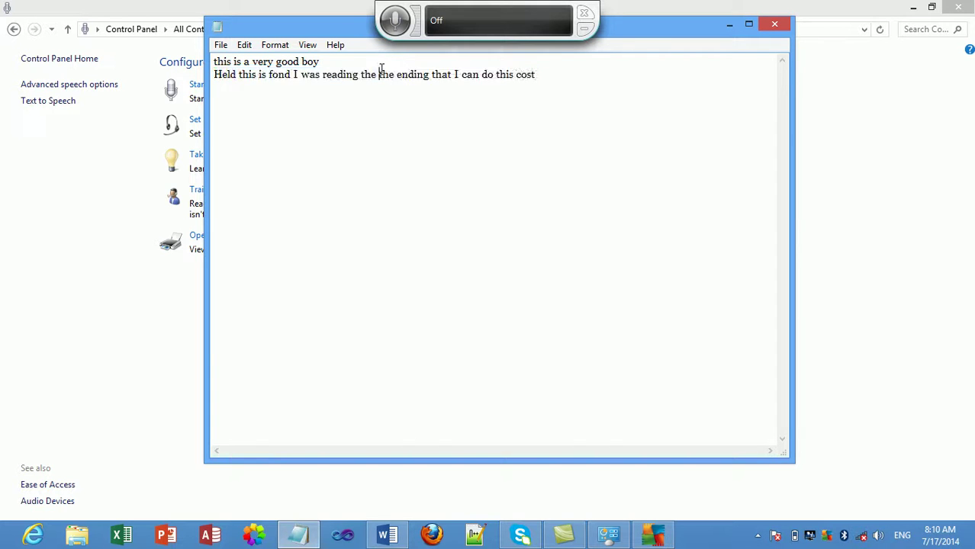
pyautogui.moveTo(548, 73); pyautogui.dragTo(210, 61)
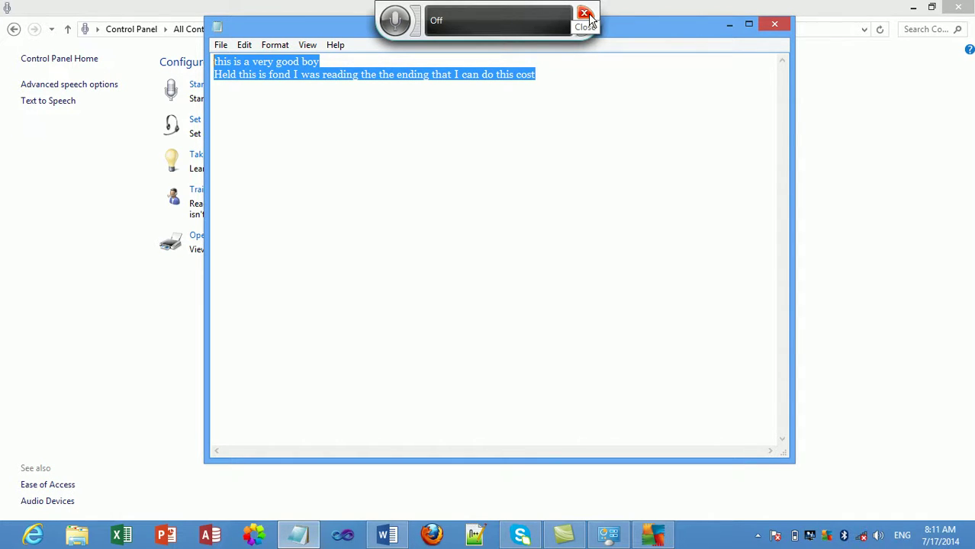
# Step: Close Speech Recognition and close the Notepad document without saving it
pyautogui.click(584, 14)
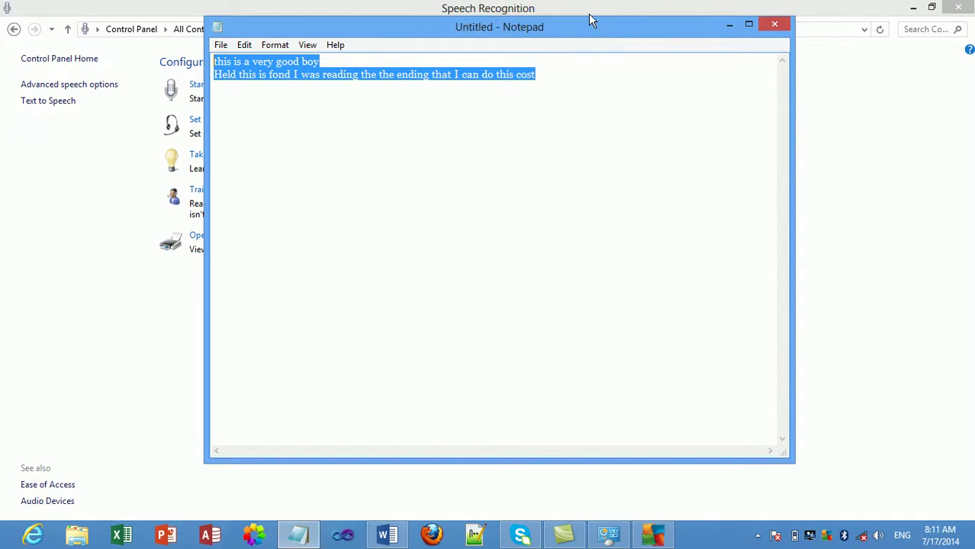
pyautogui.click(777, 25)
pyautogui.click(503, 269)
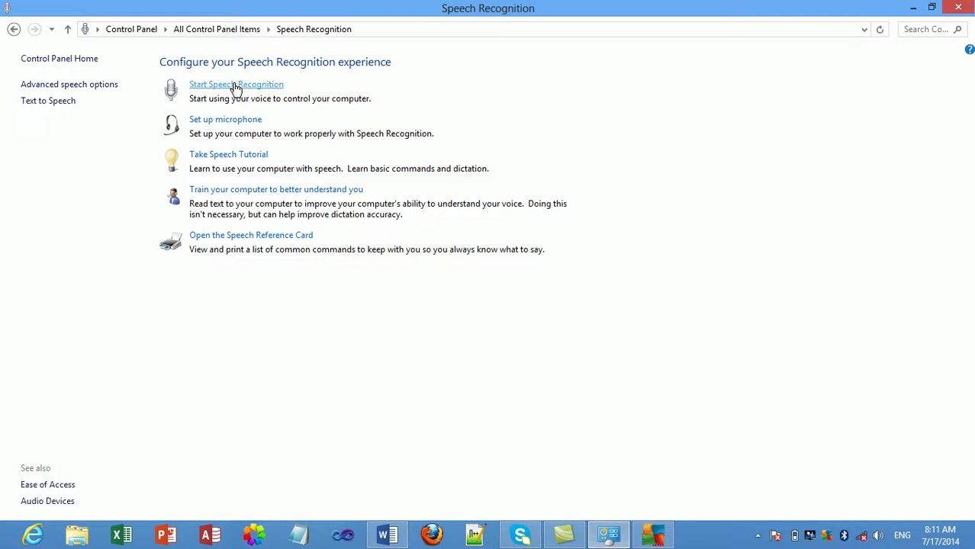
# Step: Try the microphone setup again with Headset Microphone as far as the volume adjustment, and cancel it
pyautogui.click(238, 121)
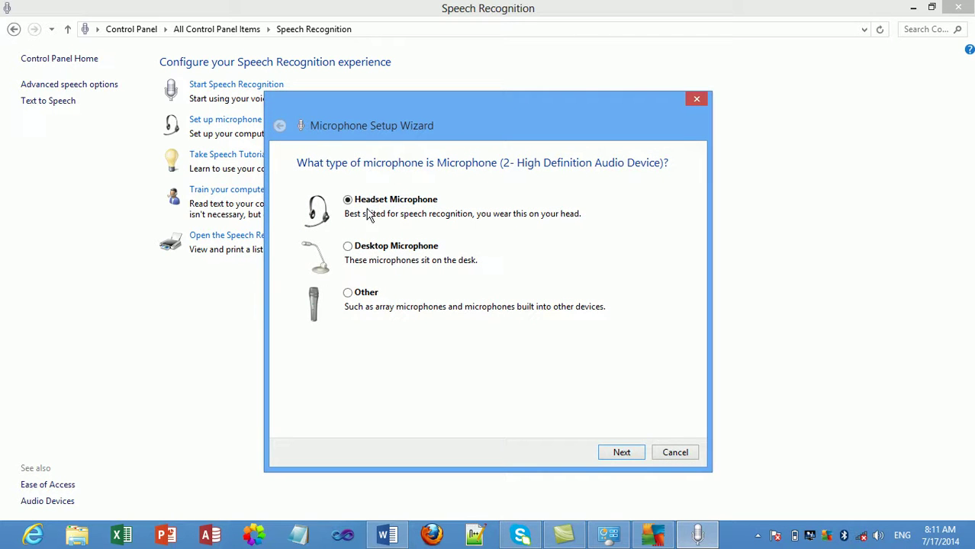
pyautogui.press('Escape')
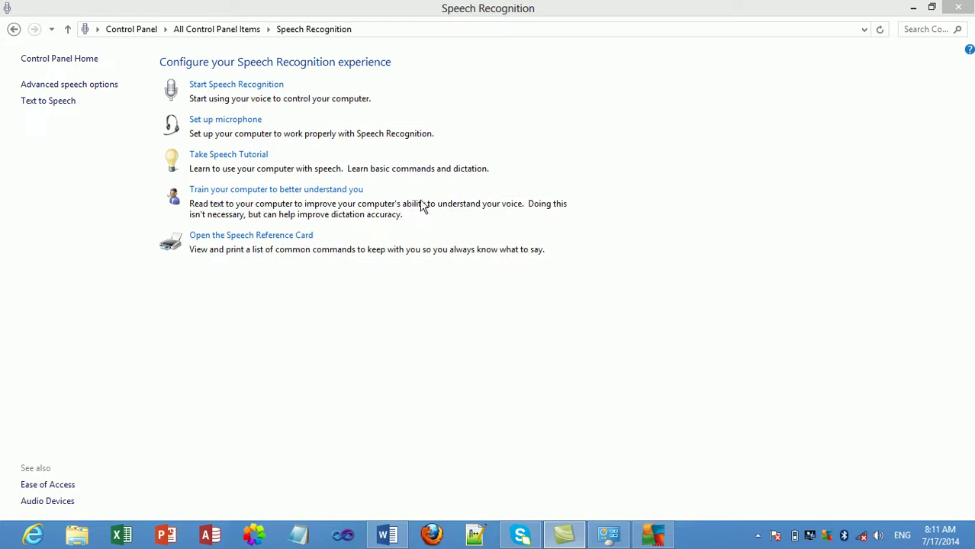
pyautogui.click(224, 123)
pyautogui.press('Return')
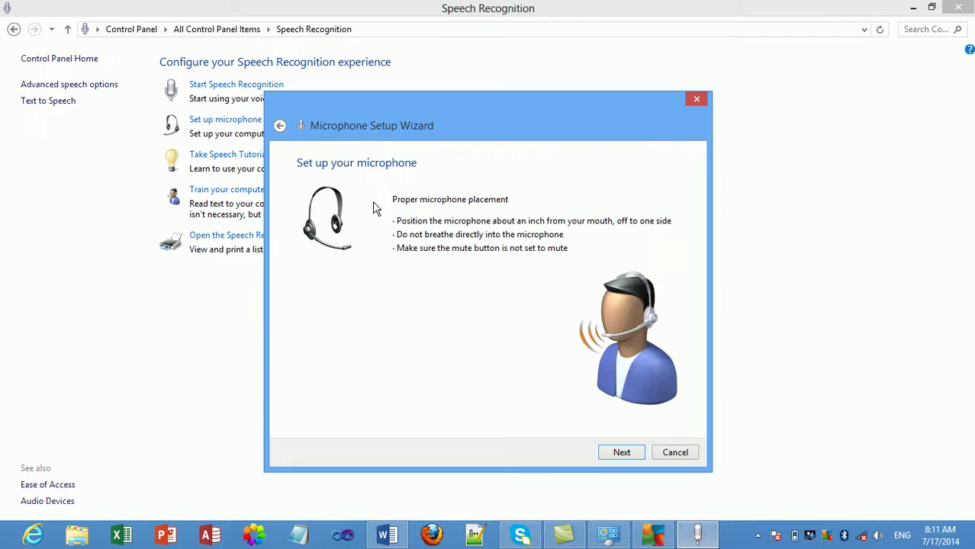
pyautogui.click(621, 454)
pyautogui.press('Return')
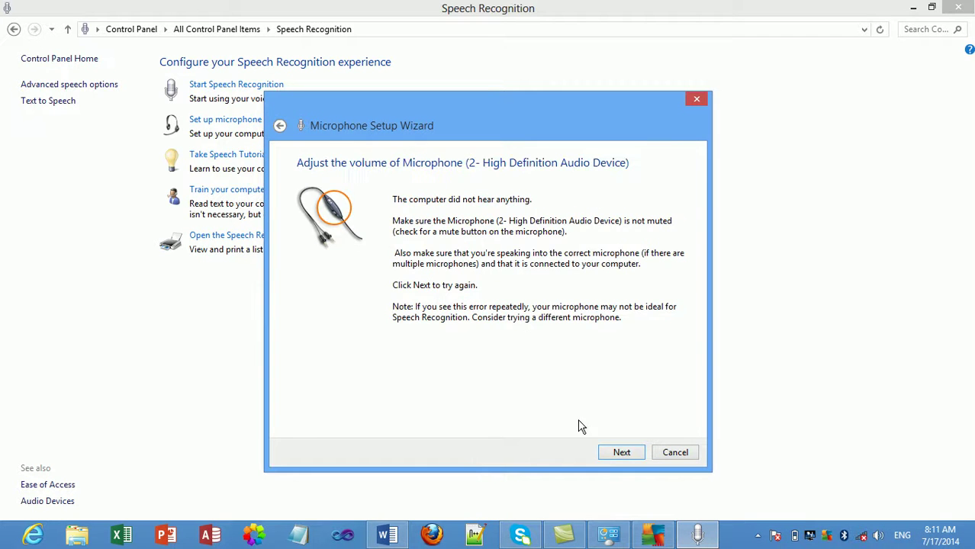
pyautogui.click(675, 453)
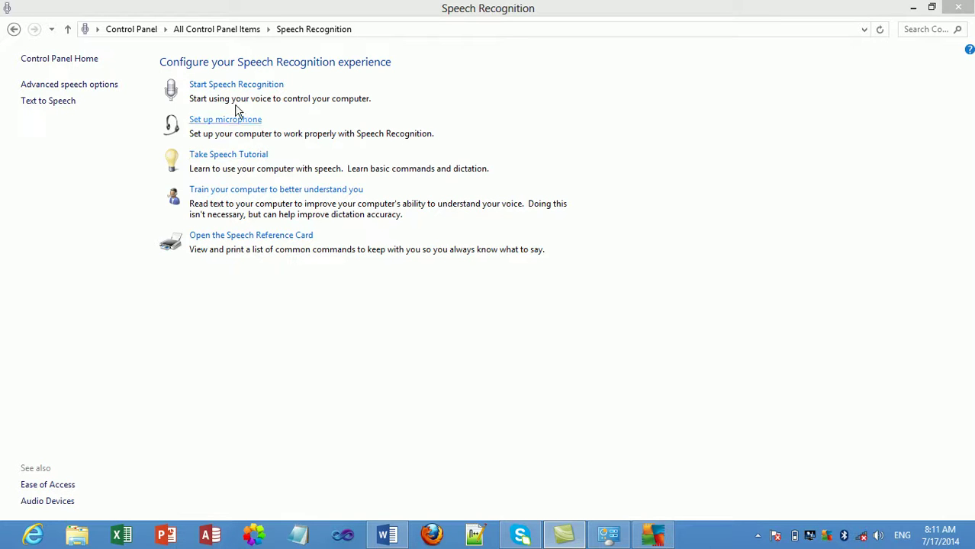
# Step: Take the Speech Tutorial's Basics lessons from Switching On and Off through Audio Meter to Feedback, and end the tutorial there
pyautogui.click(227, 155)
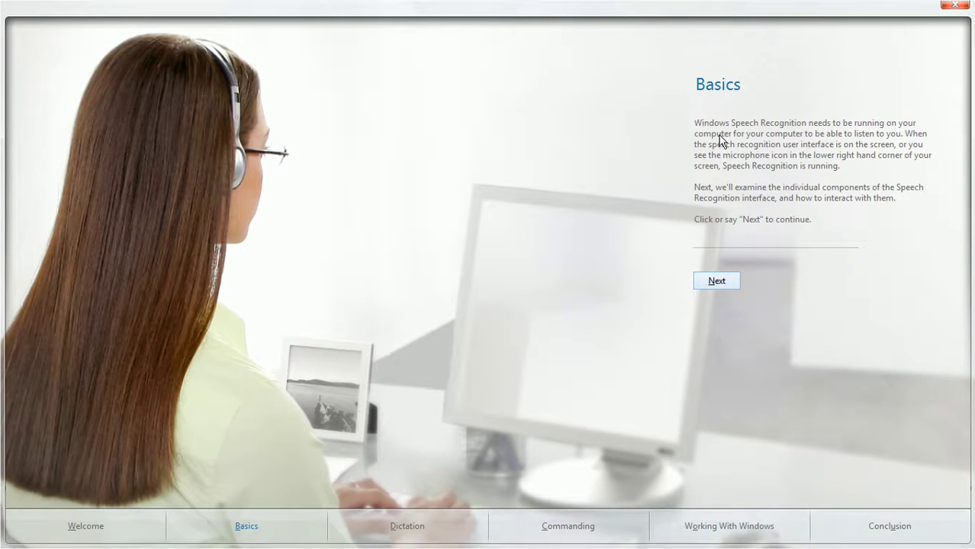
pyautogui.press('Return')
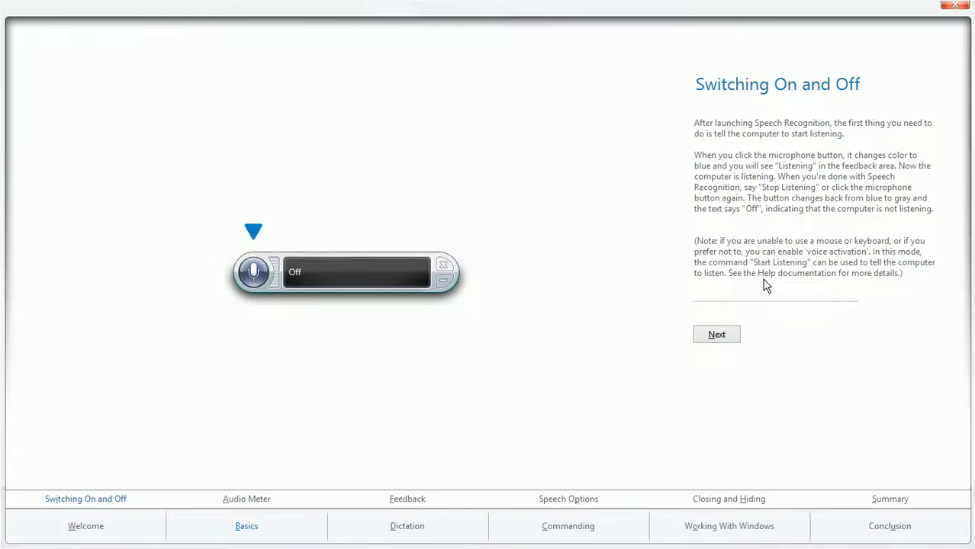
pyautogui.click(724, 337)
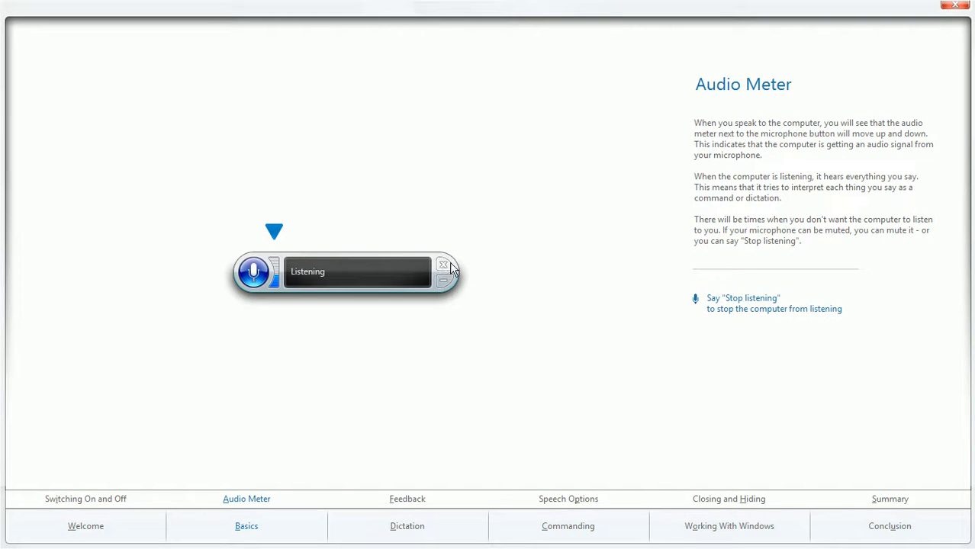
pyautogui.click(737, 307)
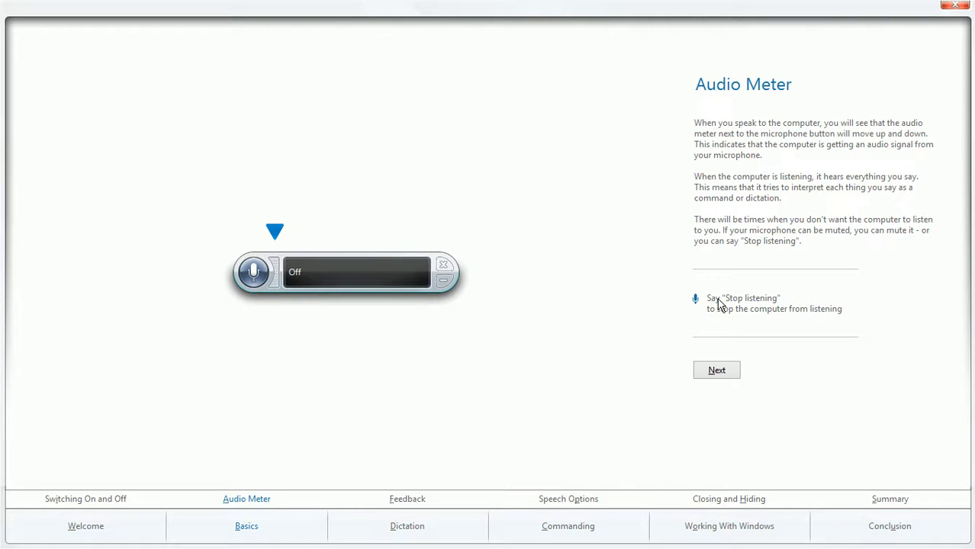
pyautogui.press('Return')
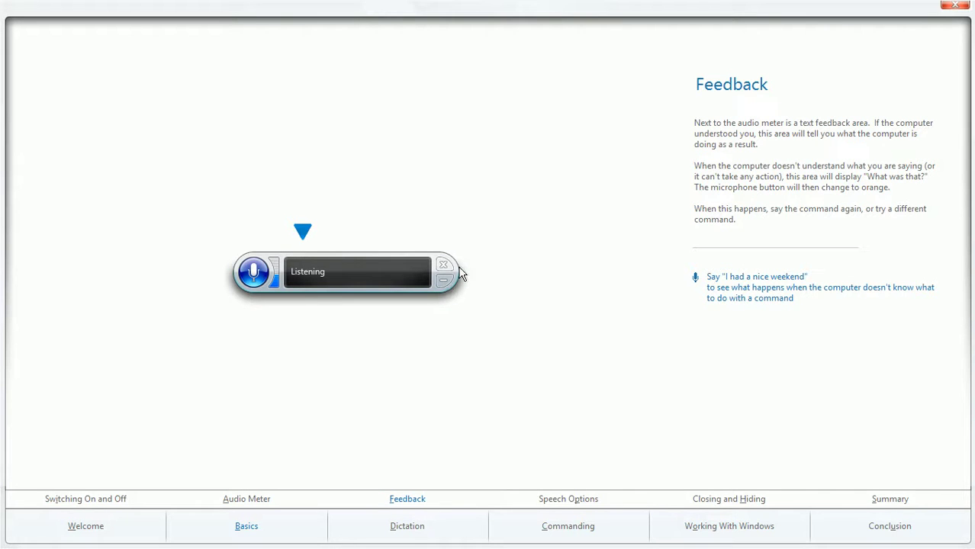
pyautogui.click(954, 6)
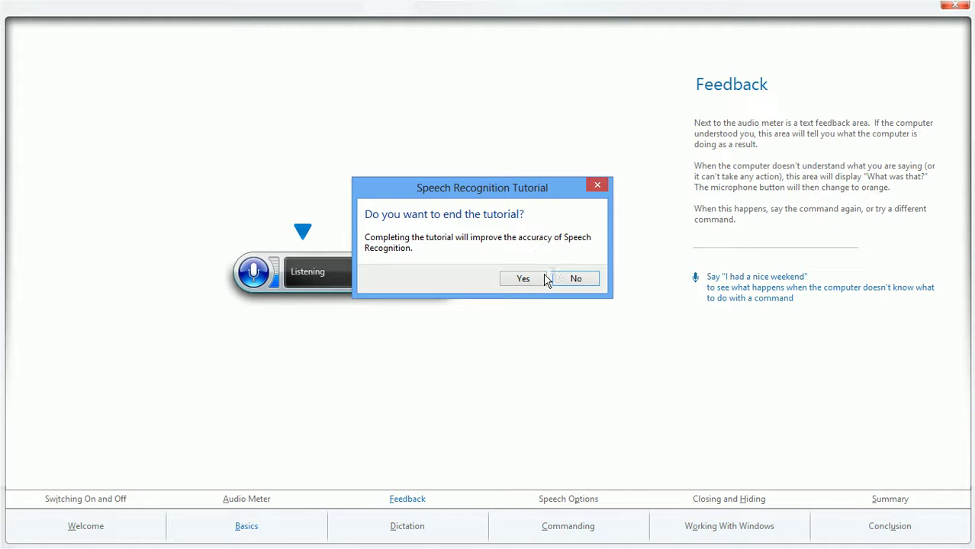
pyautogui.click(532, 283)
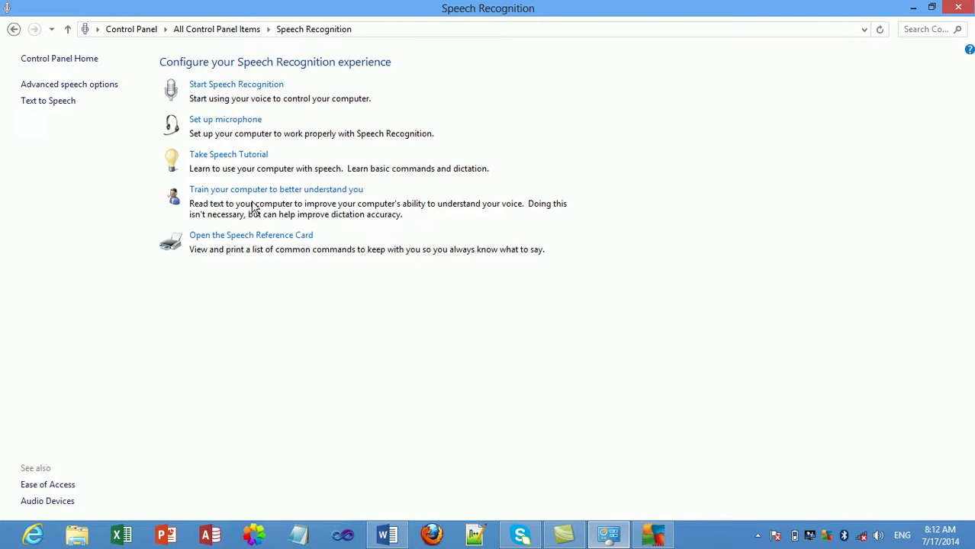
# Step: Start the voice training, read the first training sentence aloud, pause the training and cancel it
pyautogui.click(311, 195)
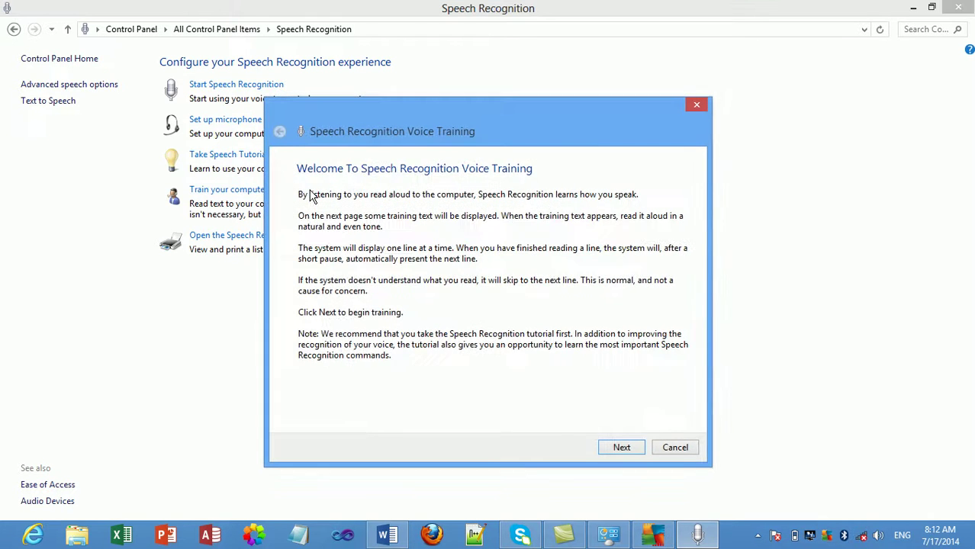
pyautogui.press('Return')
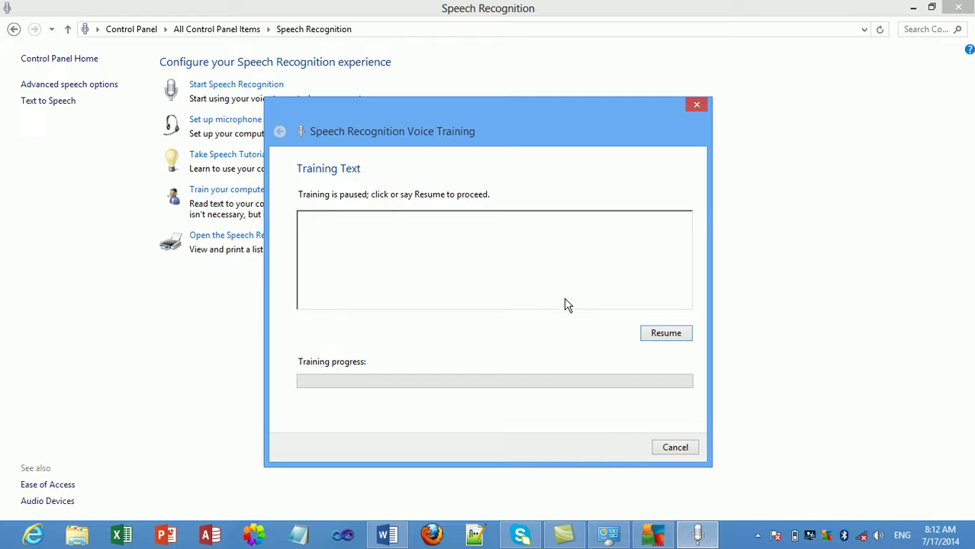
pyautogui.click(666, 333)
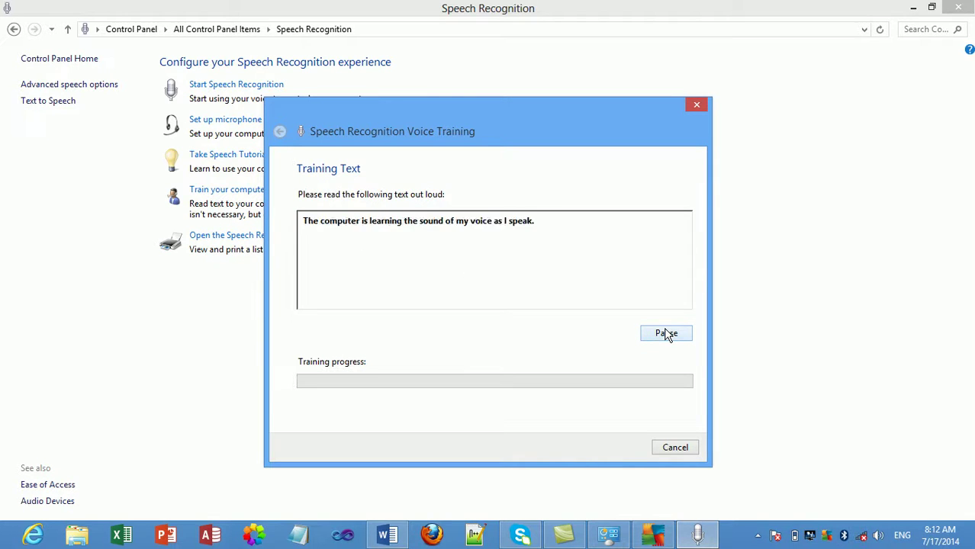
pyautogui.click(665, 334)
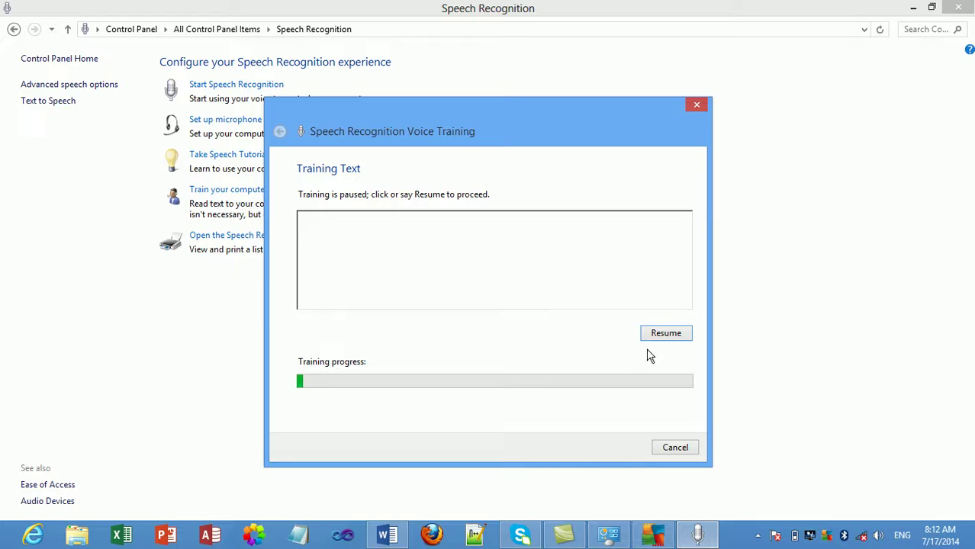
pyautogui.click(678, 448)
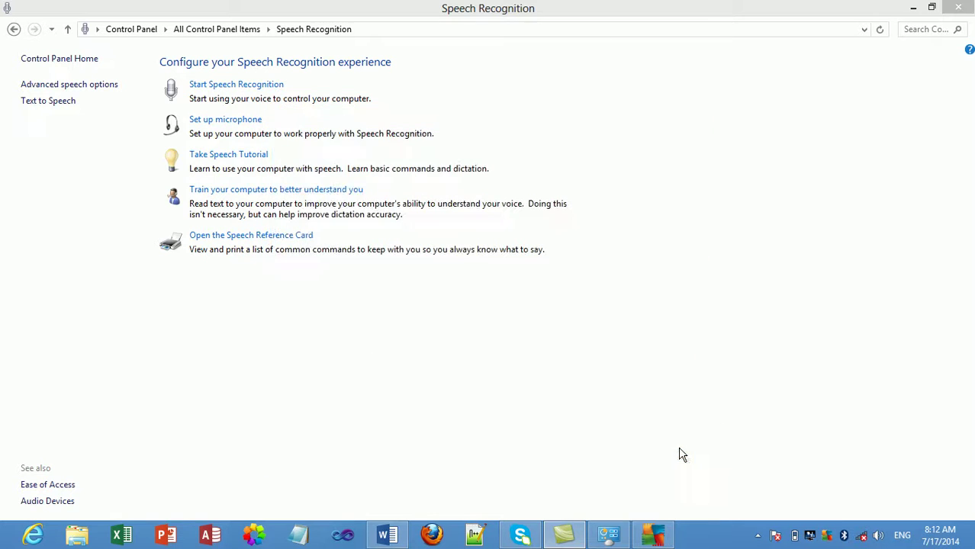
# Step: Open the Speech Reference Card, expand all its help sections, look through them and return to the Speech Recognition page
pyautogui.click(251, 236)
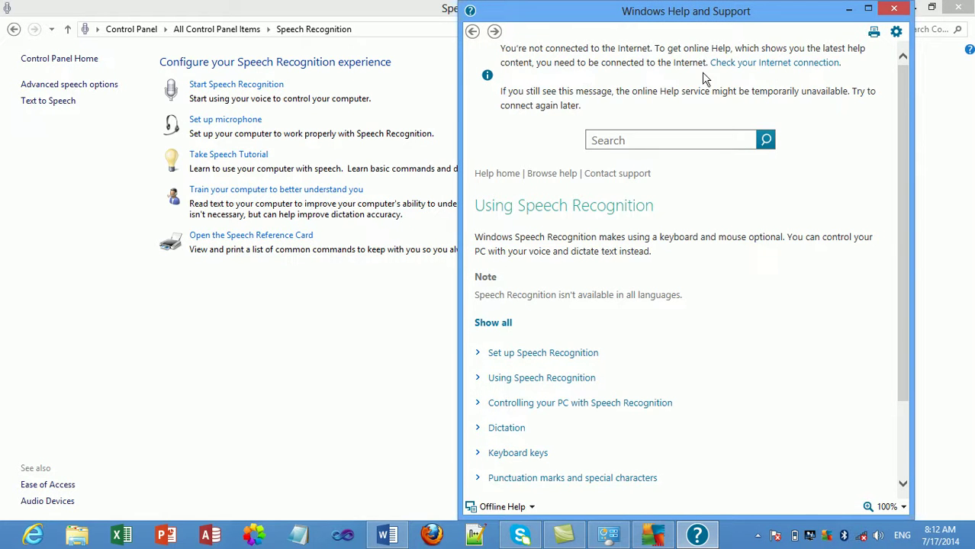
pyautogui.click(642, 144)
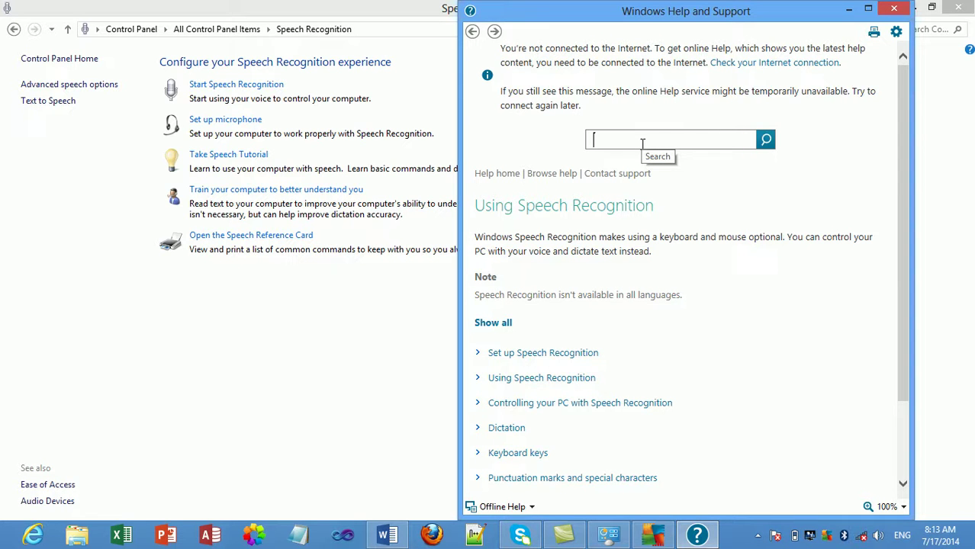
pyautogui.click(559, 353)
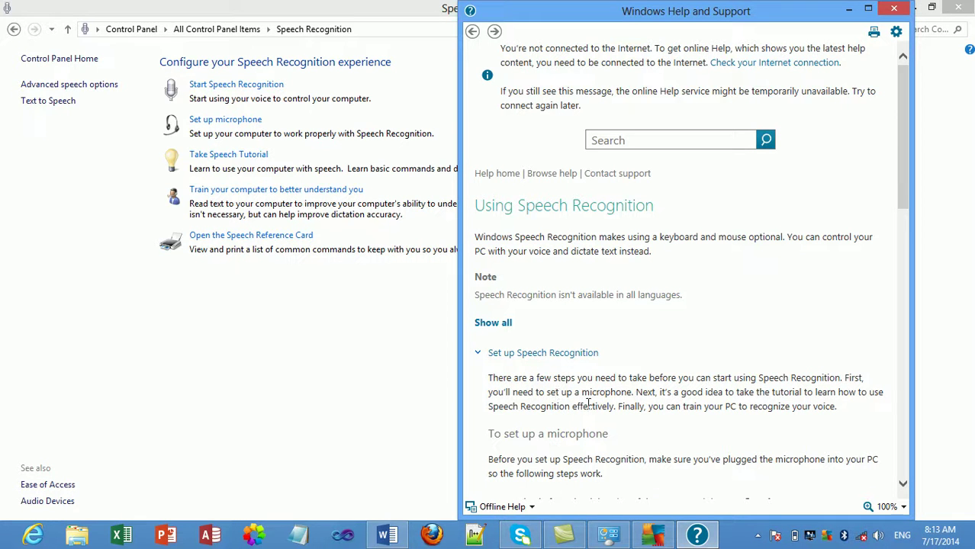
pyautogui.click(500, 326)
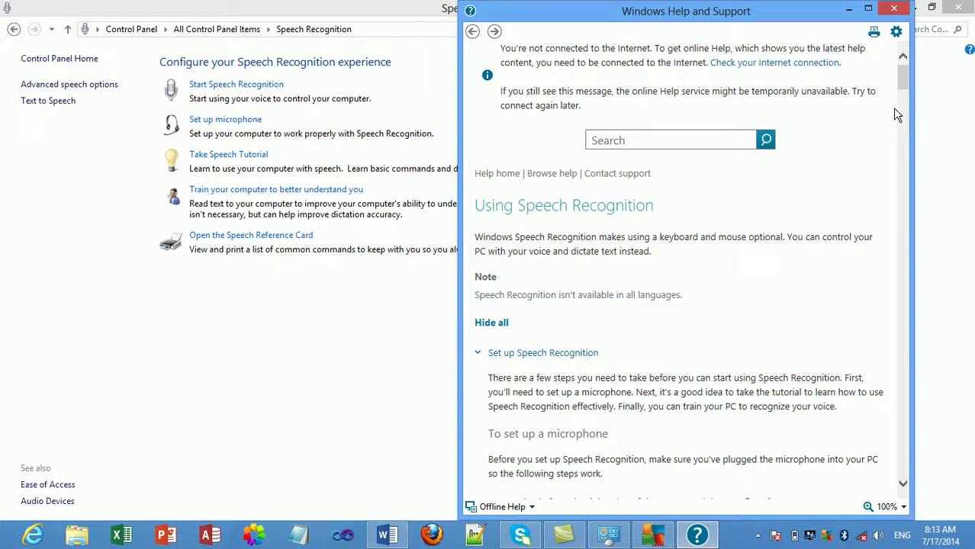
pyautogui.scroll(-5, 902, 76)
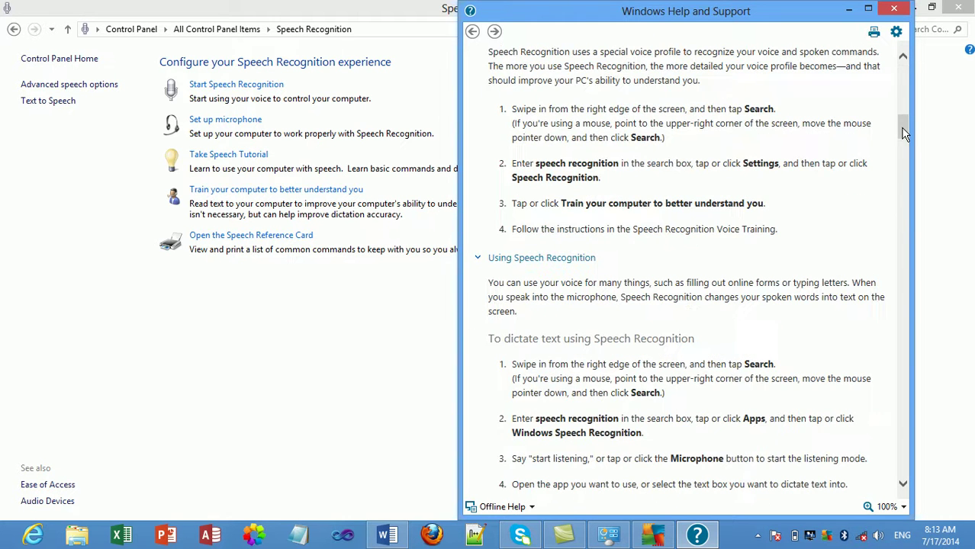
pyautogui.click(334, 325)
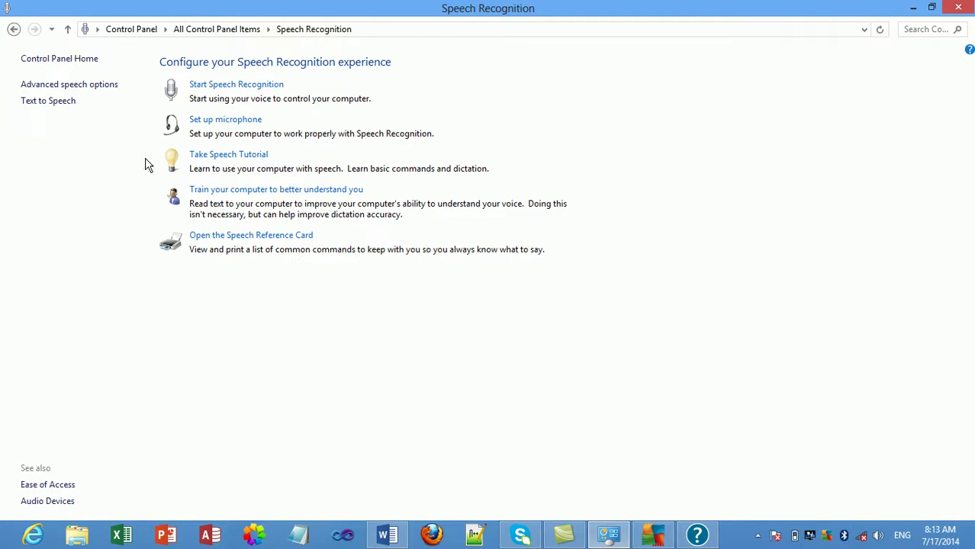
# Step: Open the Text to Speech properties, replace the preview text with "congratulations" and preview the voice at Normal speed
pyautogui.click(66, 103)
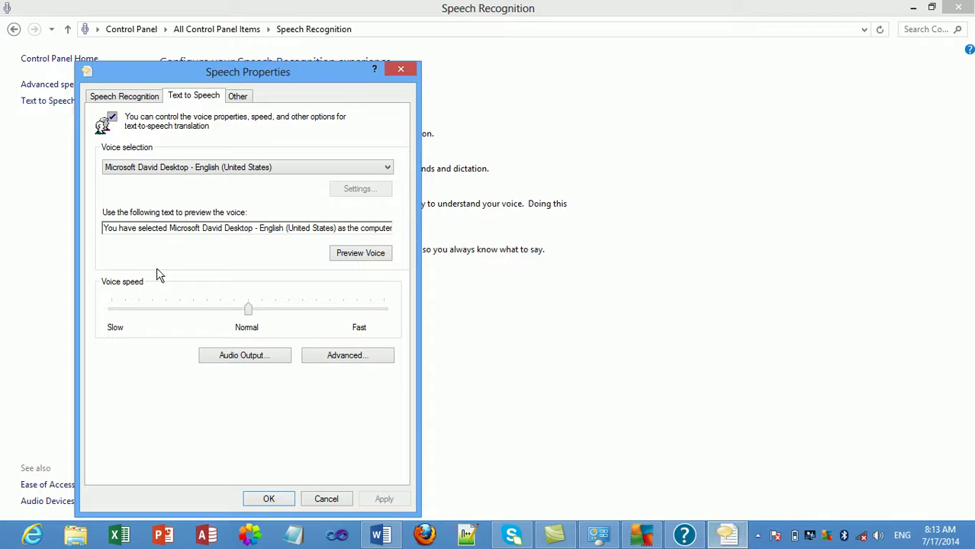
pyautogui.tripleClick(207, 227)
pyautogui.press('BackSpace')
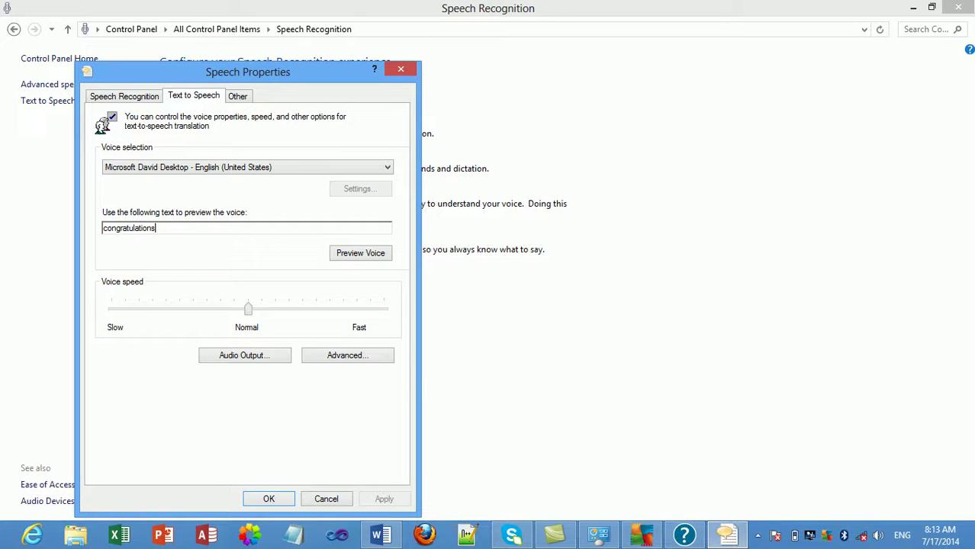
pyautogui.click(348, 260)
# Step: Preview the voice at a near-slowest speed and again at a speed between Normal and Fast, and discard the changes
pyautogui.click(192, 306)
pyautogui.click(349, 256)
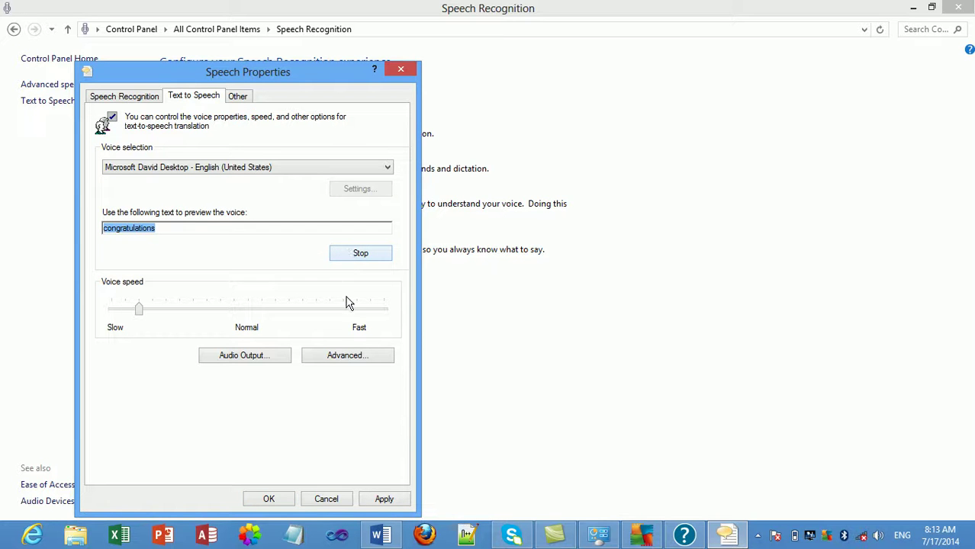
pyautogui.click(351, 310)
pyautogui.click(351, 310)
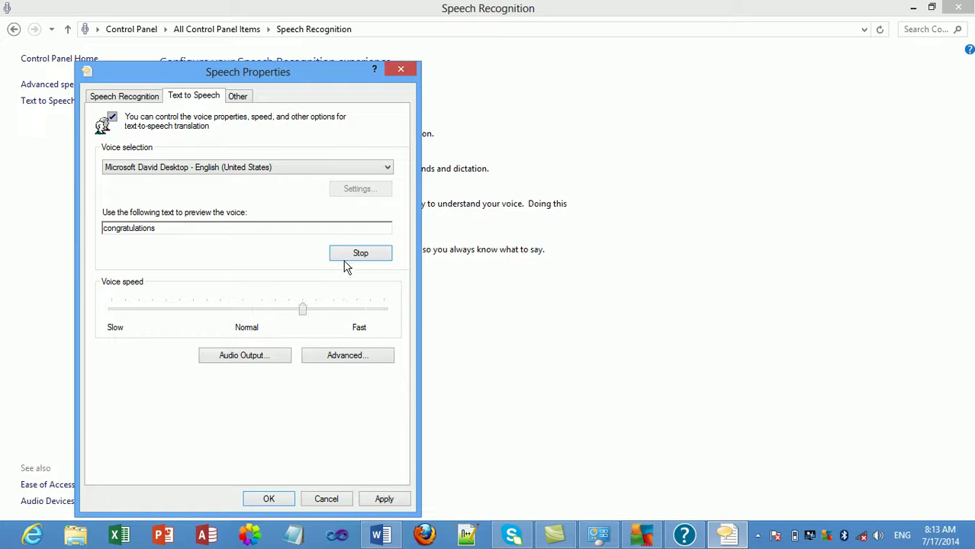
pyautogui.click(345, 259)
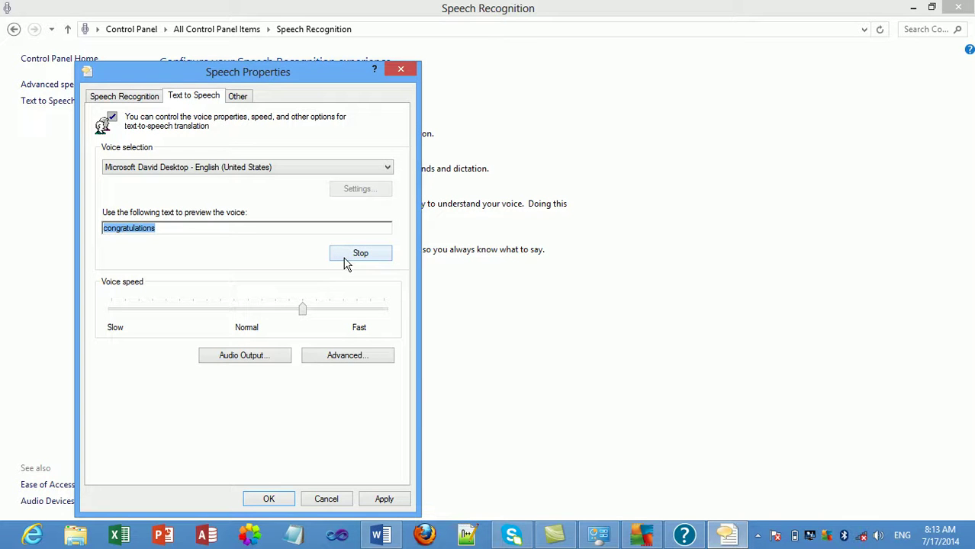
pyautogui.click(326, 499)
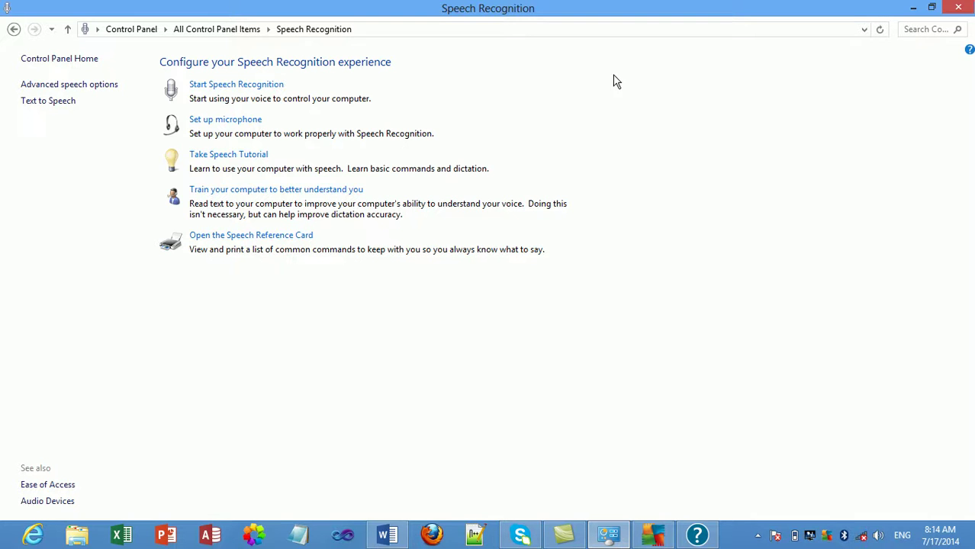
# Step: Close the Speech Recognition and Windows Help and Support windows, and remove all threats listed in the AVG Detection dialog
pyautogui.moveTo(973, 1)
pyautogui.click(959, 8)
pyautogui.click(893, 9)
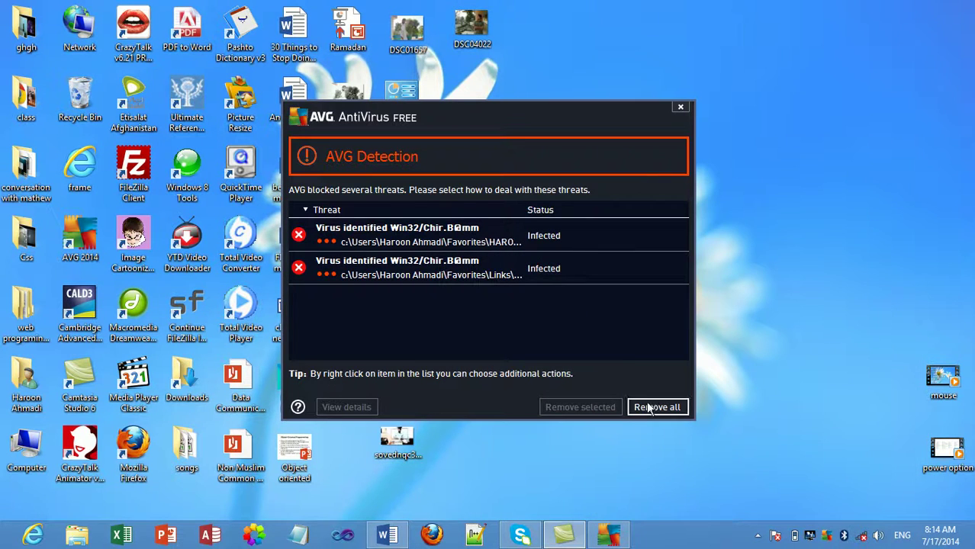
pyautogui.click(650, 408)
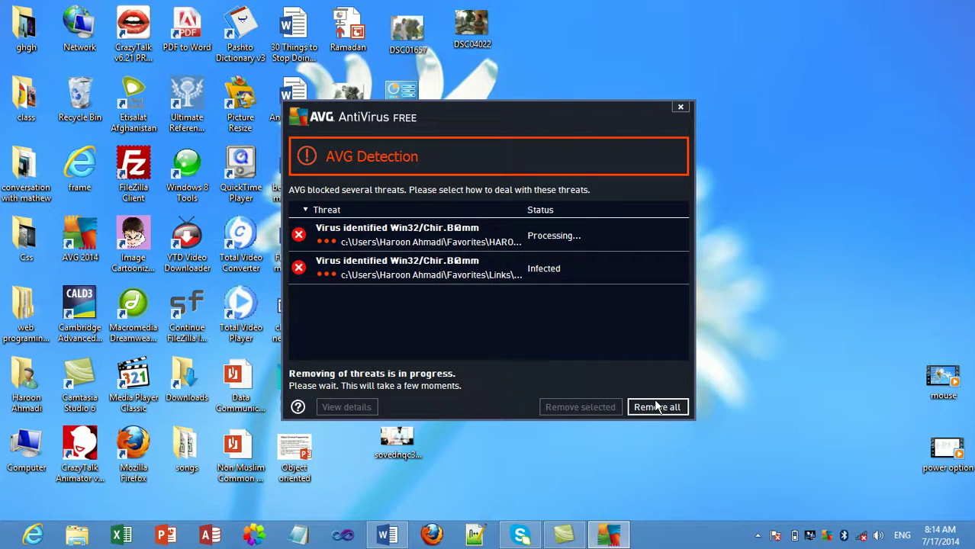